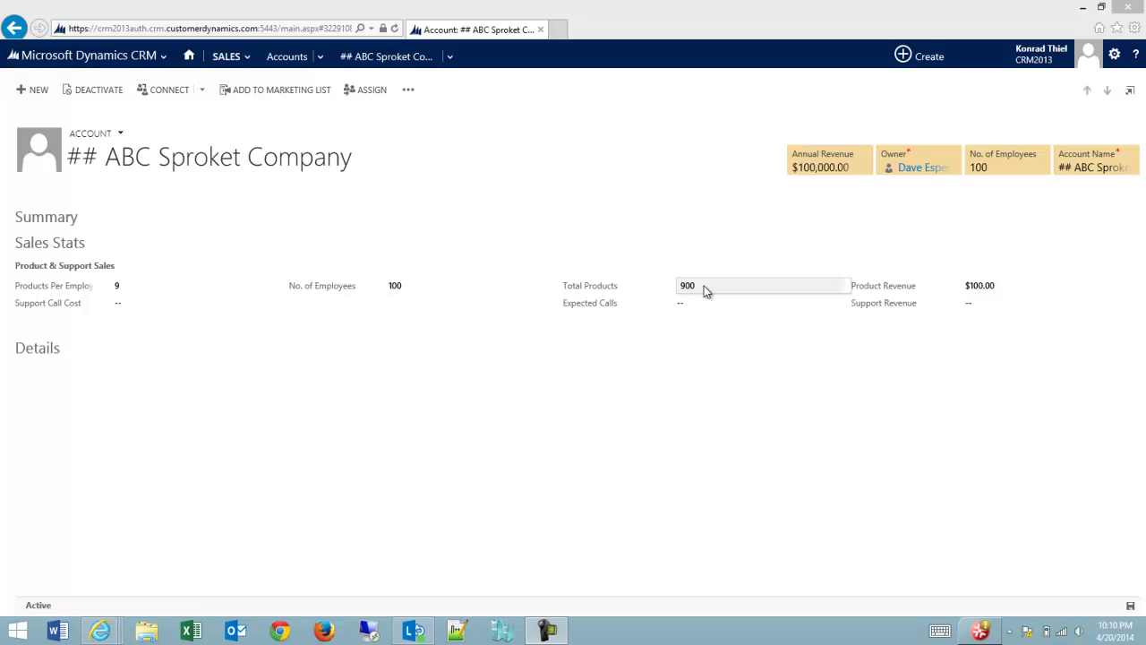
# Change Total Products to 850 and save the account; it reverts to the calculated 900
pyautogui.click(704, 286)
pyautogui.write('8')
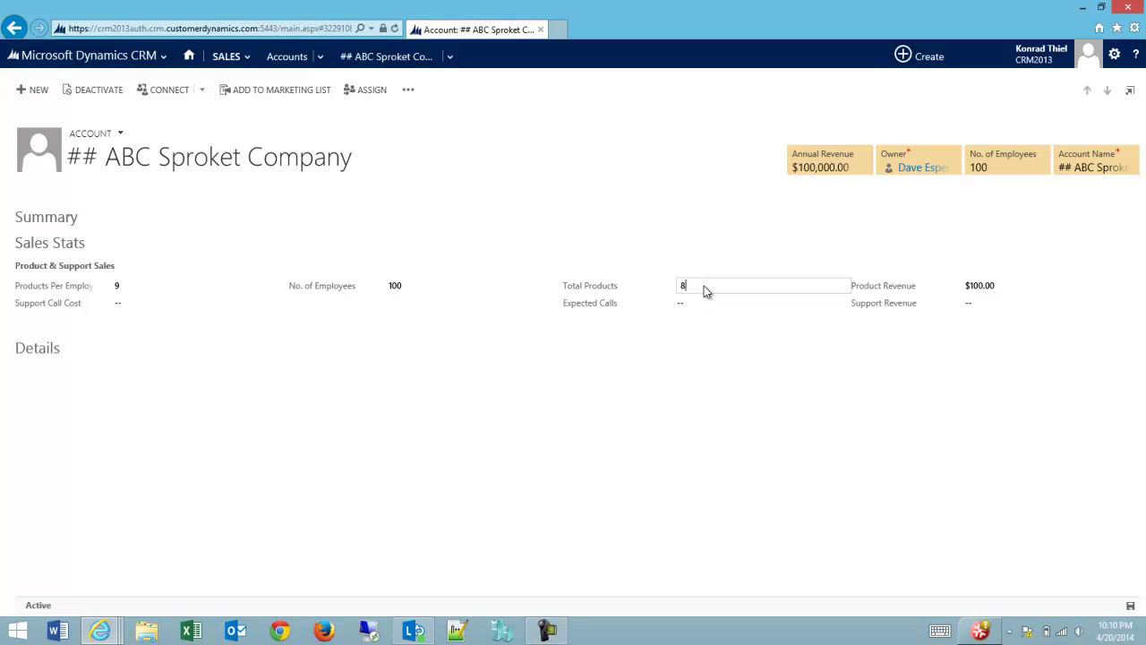
pyautogui.write('500')
pyautogui.click(685, 231)
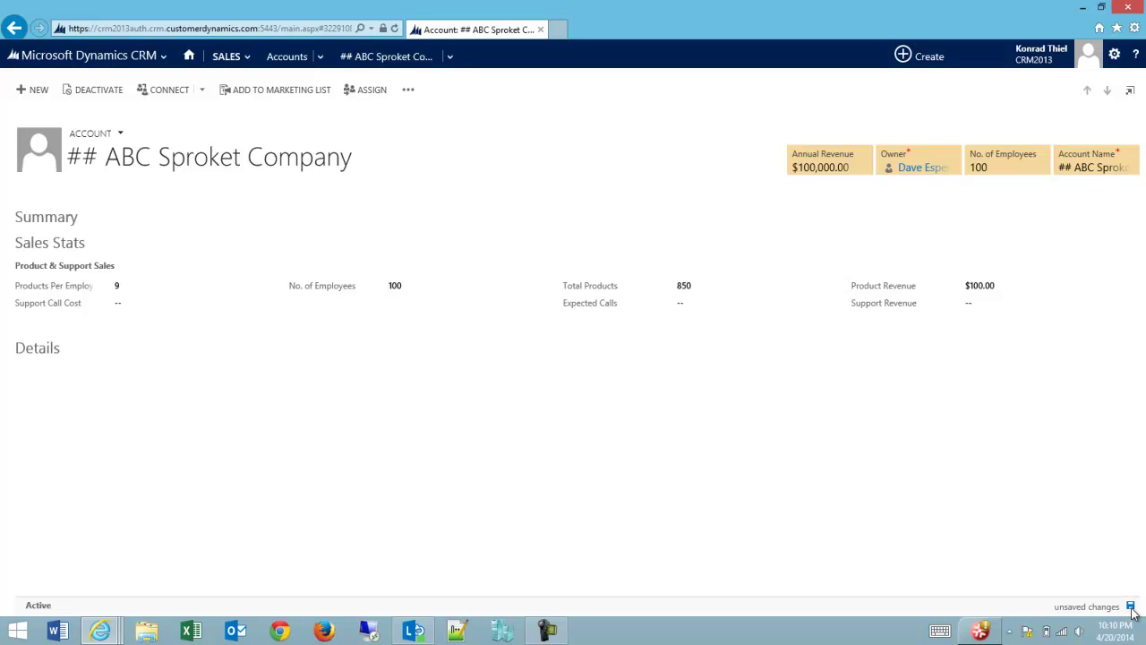
pyautogui.click(1130, 606)
# Bring the Account form editor forward and create a new business rule
pyautogui.click(100, 631)
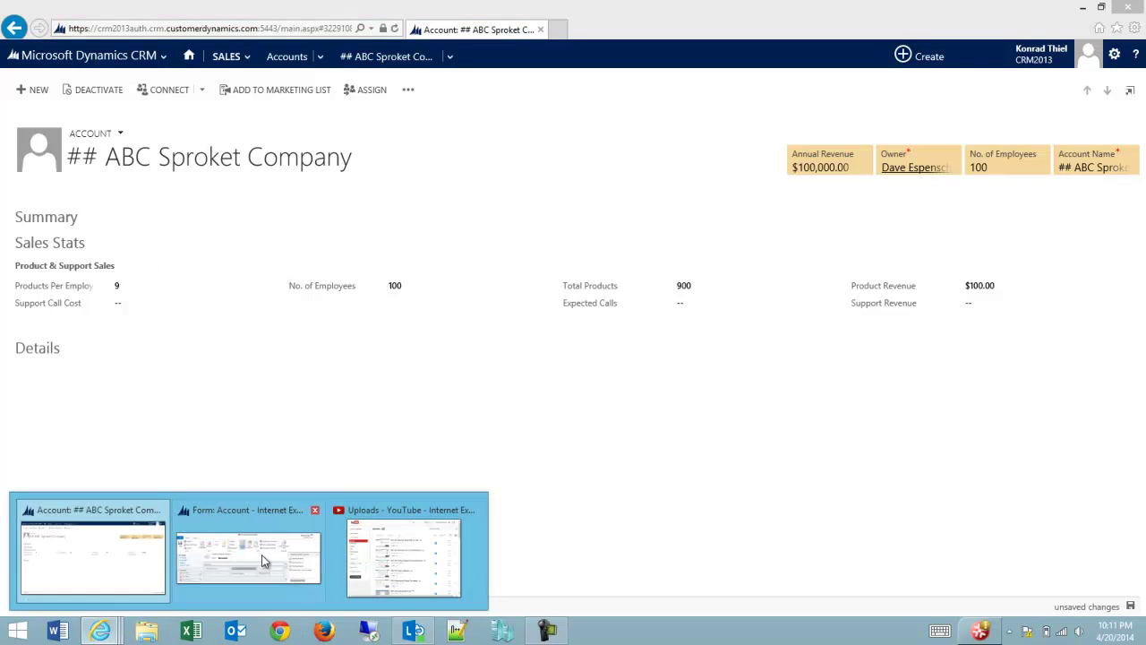
pyautogui.click(262, 554)
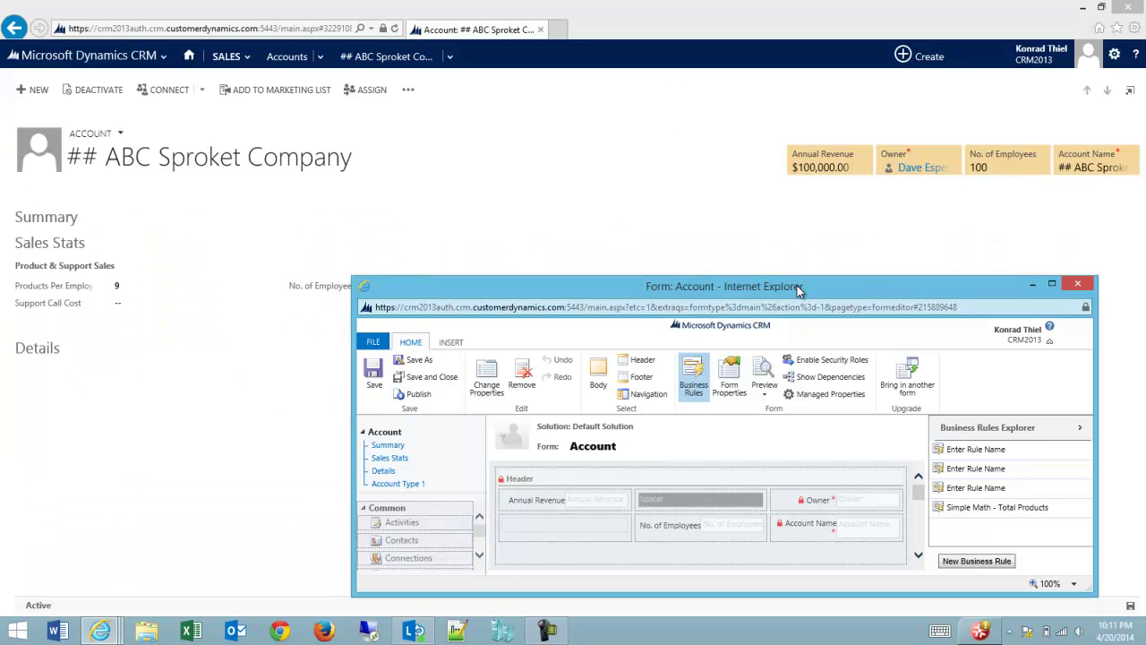
pyautogui.moveTo(798, 284); pyautogui.dragTo(800, 199)
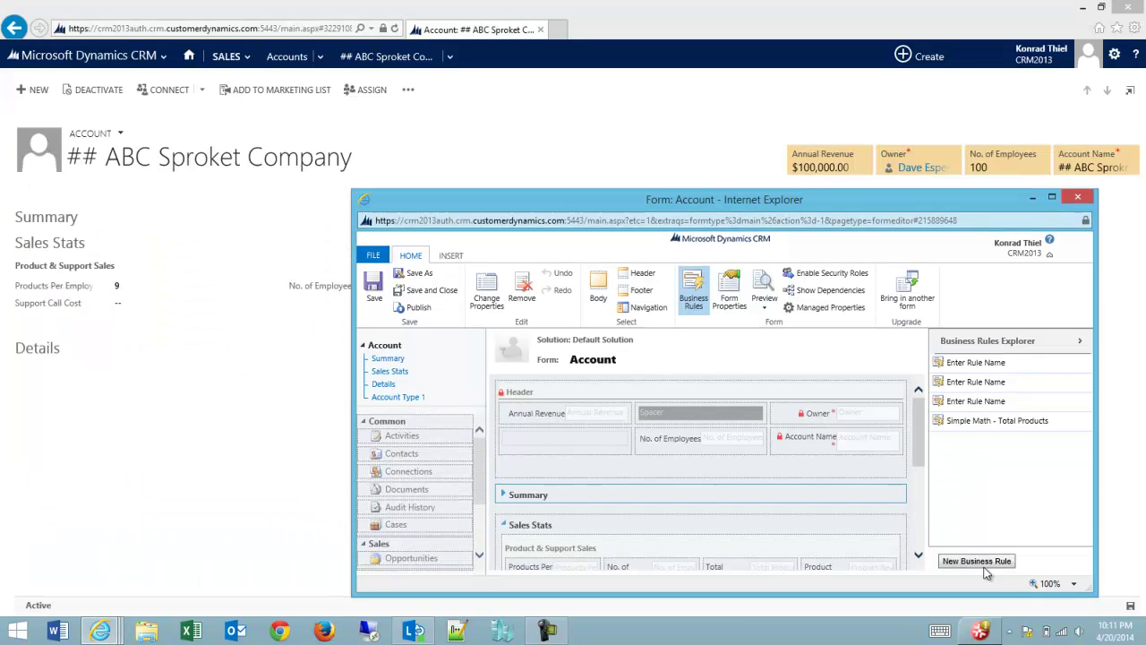
pyautogui.click(977, 561)
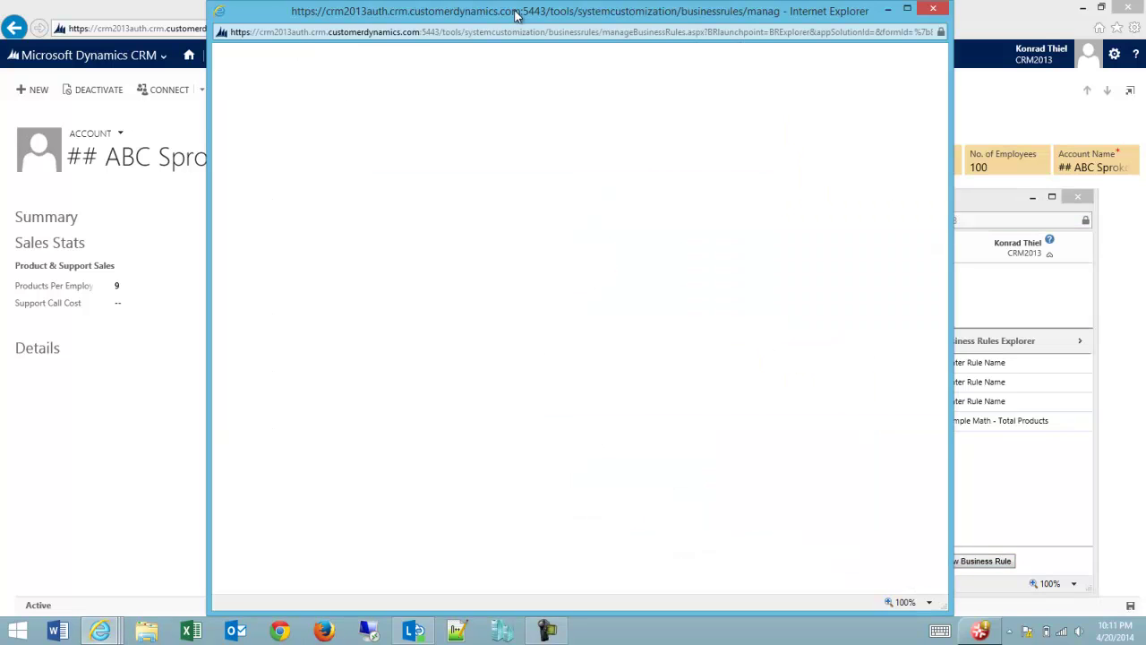
pyautogui.moveTo(515, 16); pyautogui.dragTo(771, 65)
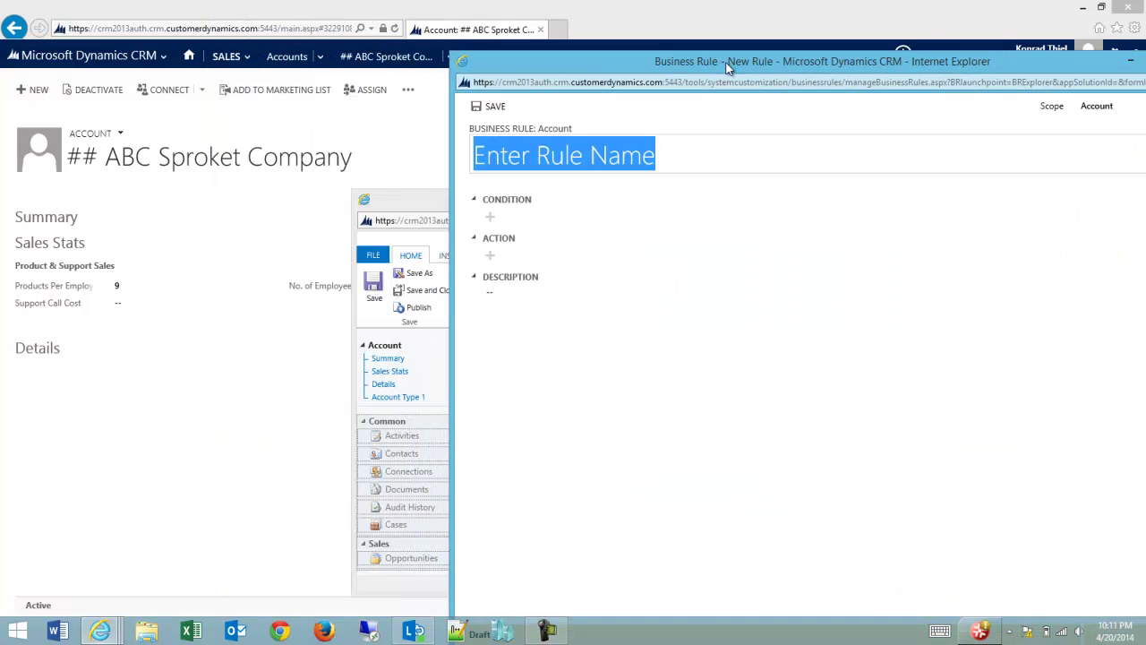
# Add the condition 'Products Per Employee contains data' and begin a second condition
pyautogui.click(490, 218)
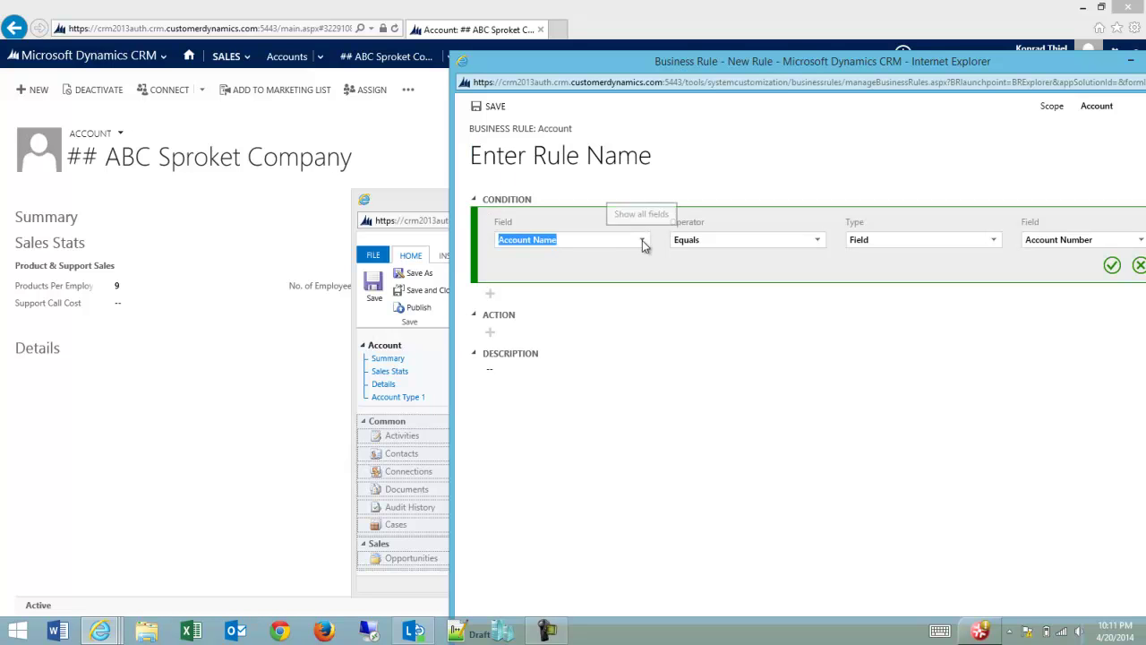
pyautogui.write('Products')
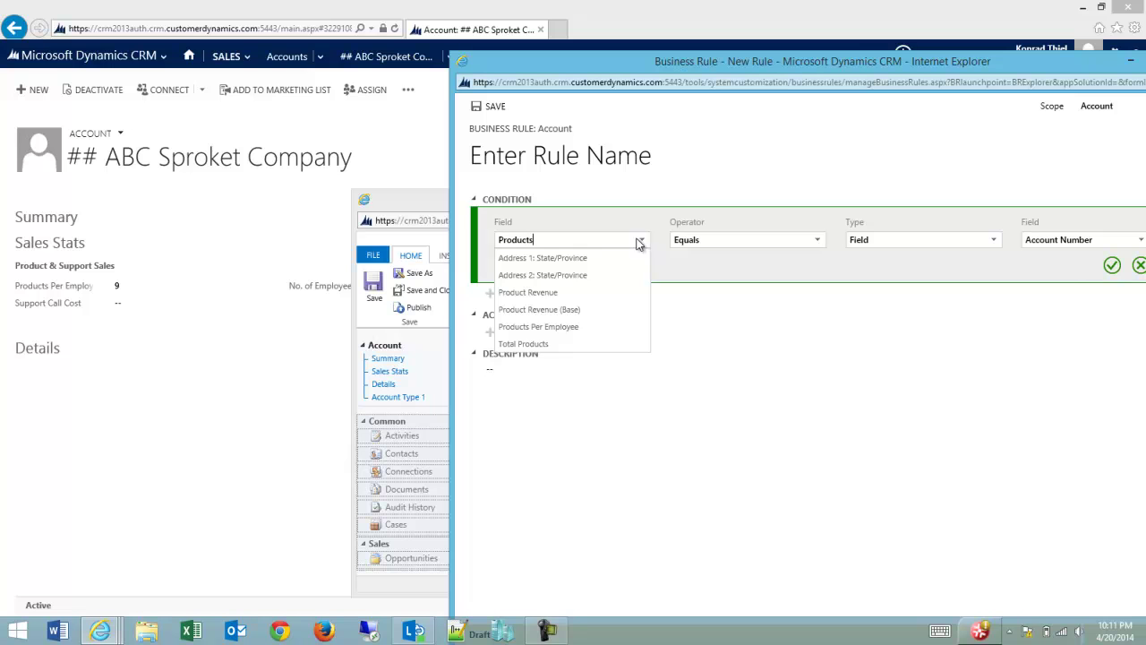
pyautogui.click(606, 260)
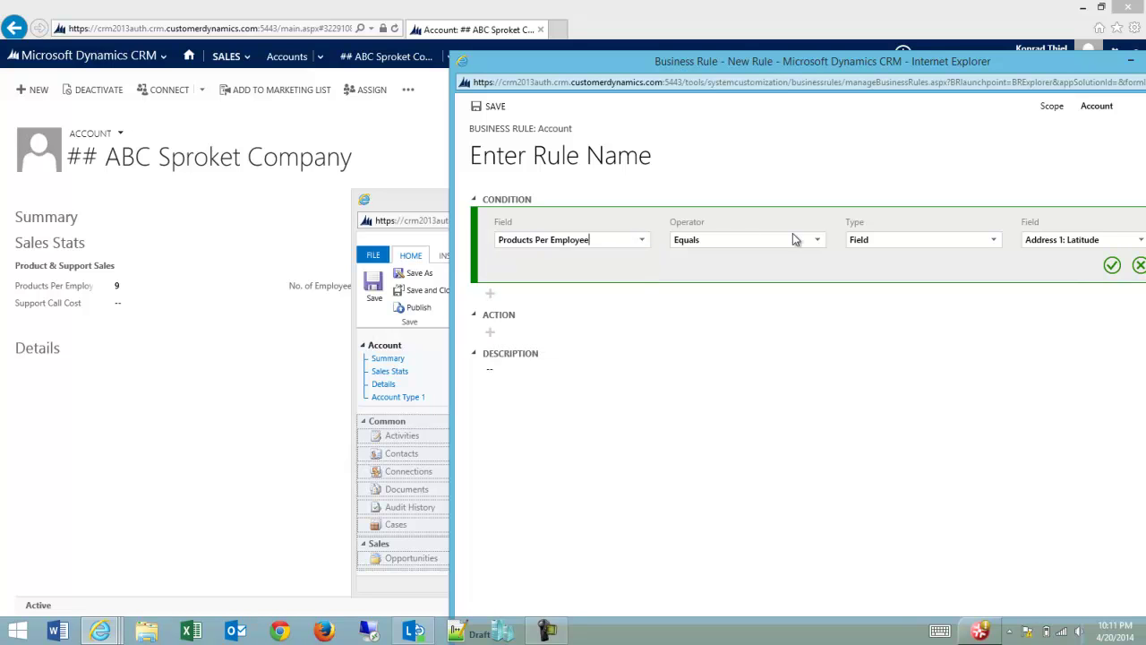
pyautogui.click(819, 240)
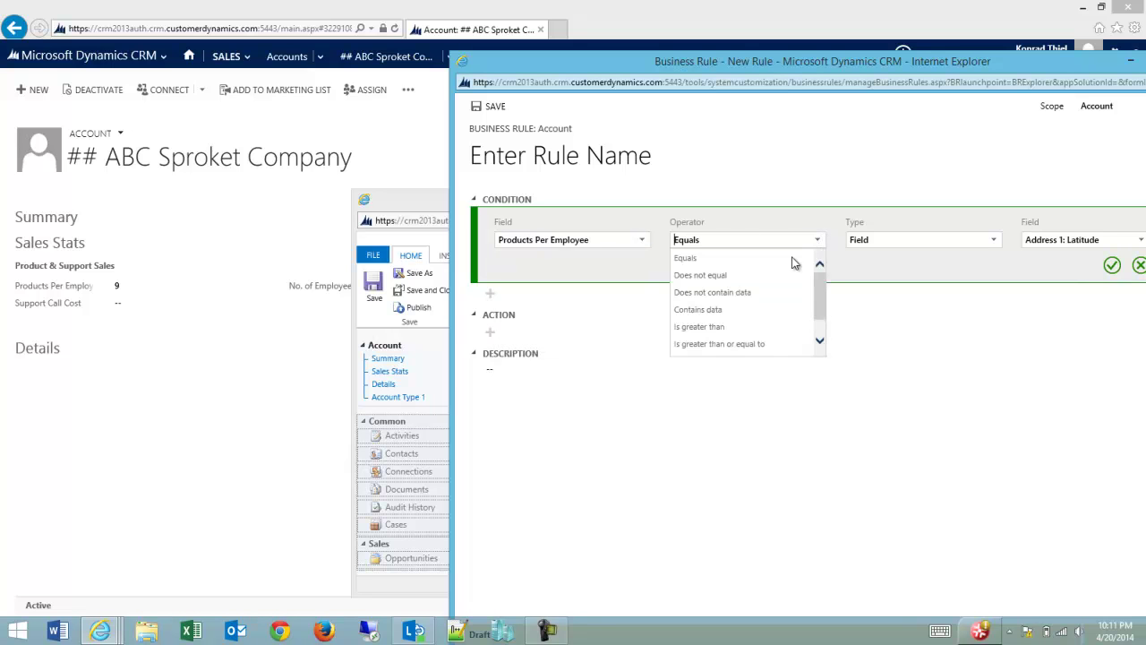
pyautogui.click(729, 308)
pyautogui.click(1112, 265)
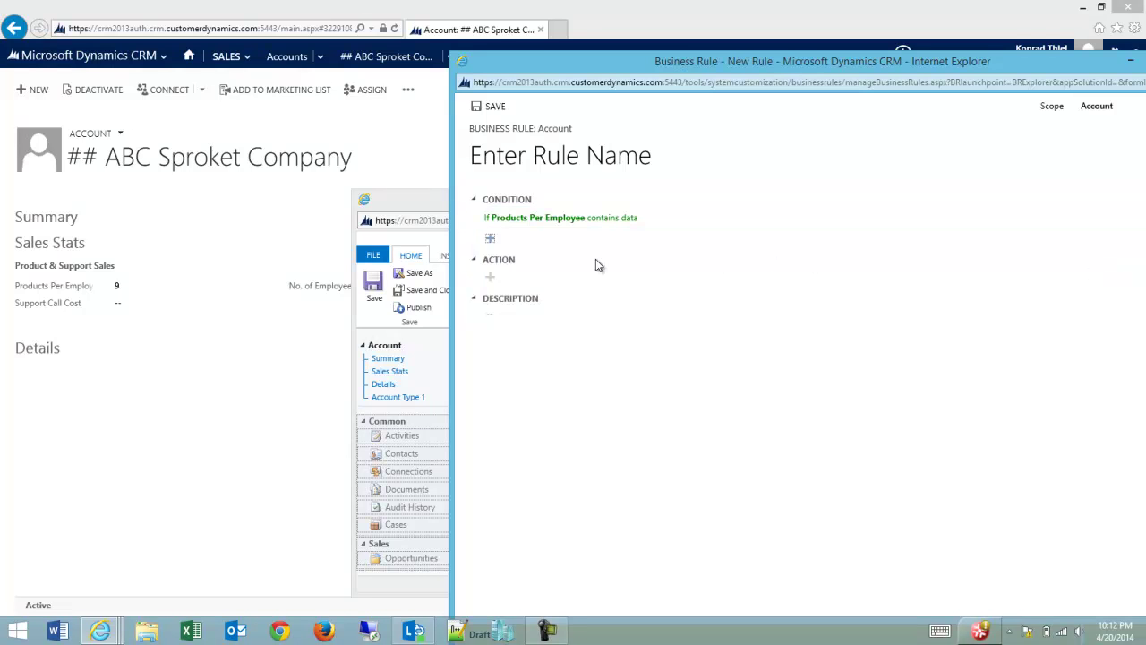
pyautogui.click(489, 241)
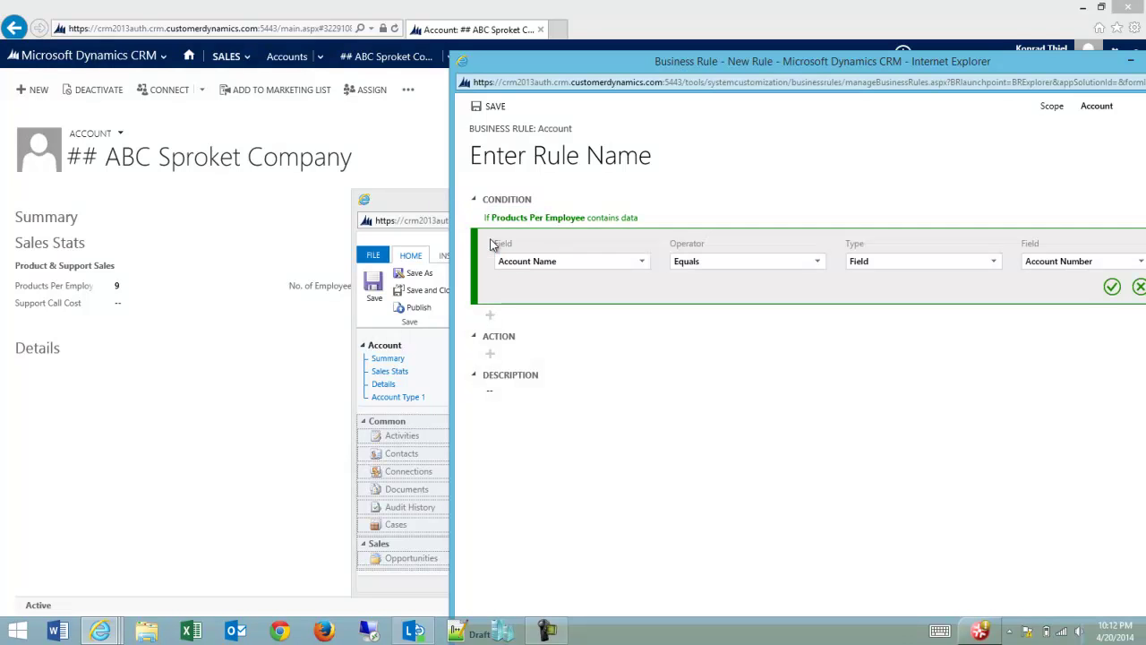
# Set the second condition to 'No. of Employees contains data' and confirm it
pyautogui.click(642, 263)
pyautogui.write('Pro')
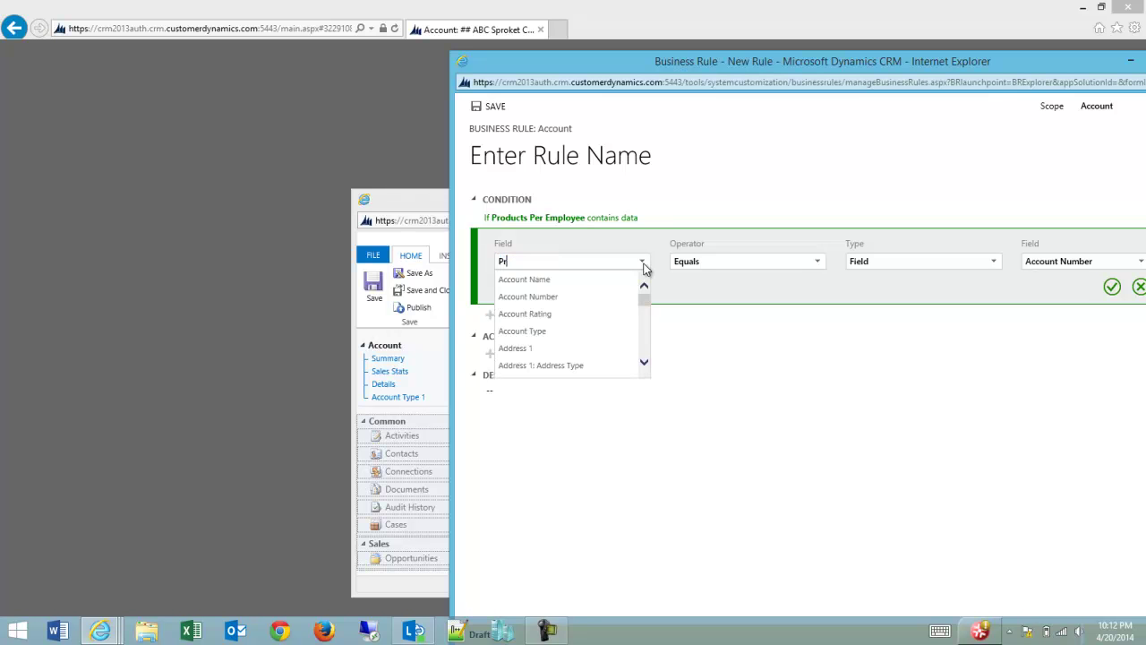
pyautogui.press('BackSpace')
pyautogui.press('BackSpace')
pyautogui.press('BackSpace')
pyautogui.write('No.')
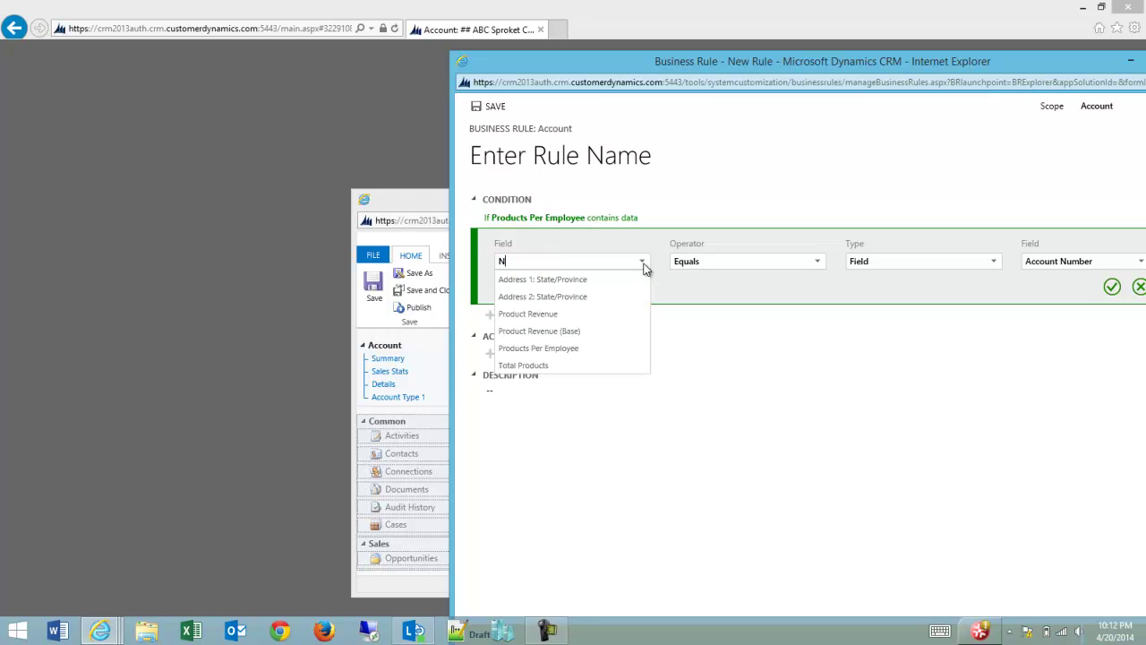
pyautogui.click(612, 278)
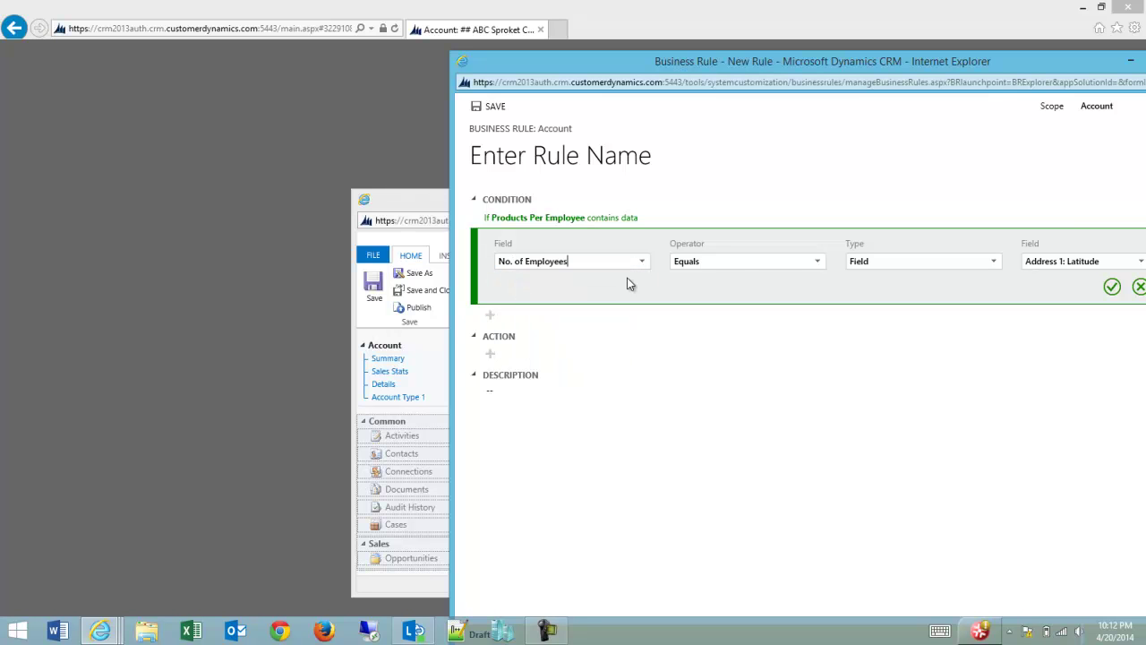
pyautogui.click(814, 266)
pyautogui.click(818, 265)
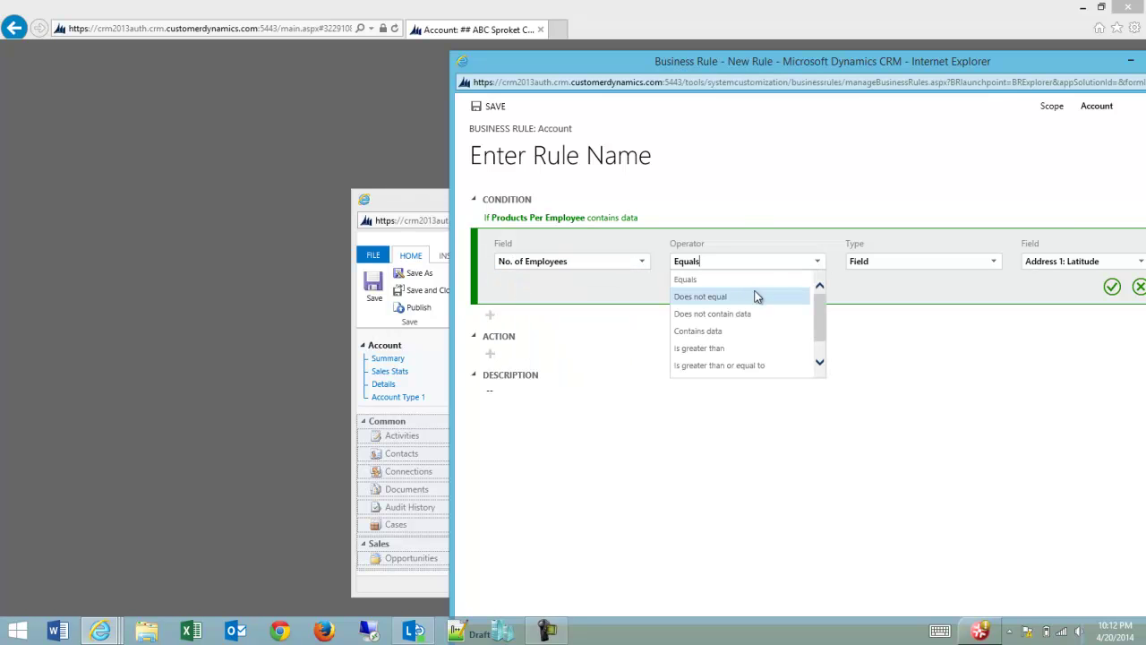
pyautogui.click(728, 331)
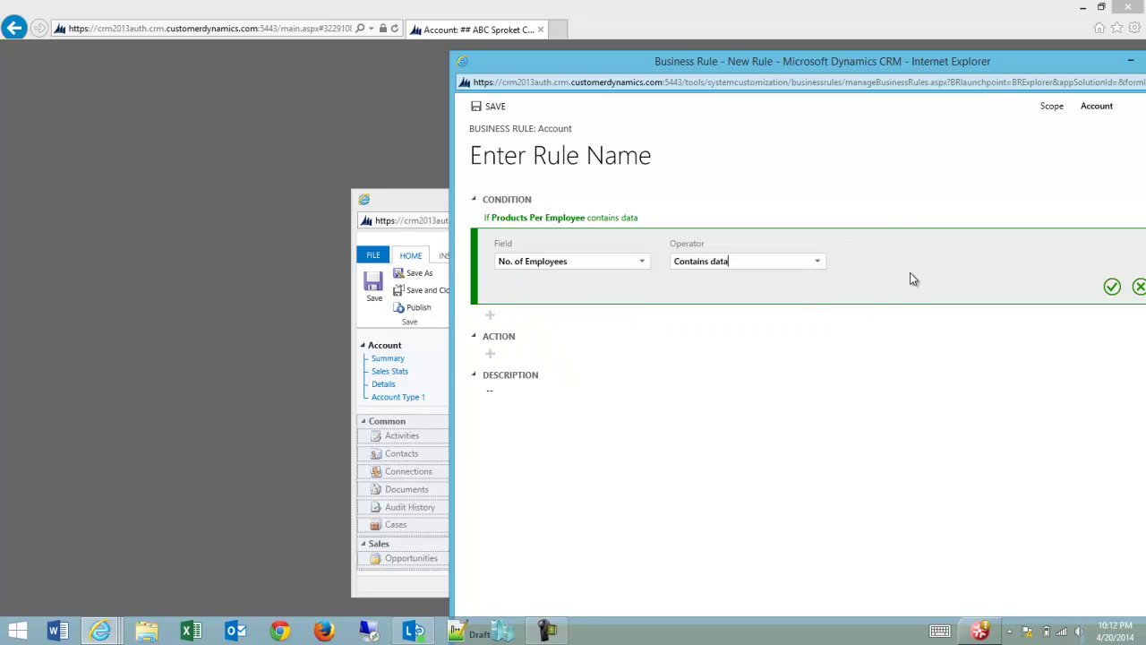
pyautogui.click(1112, 289)
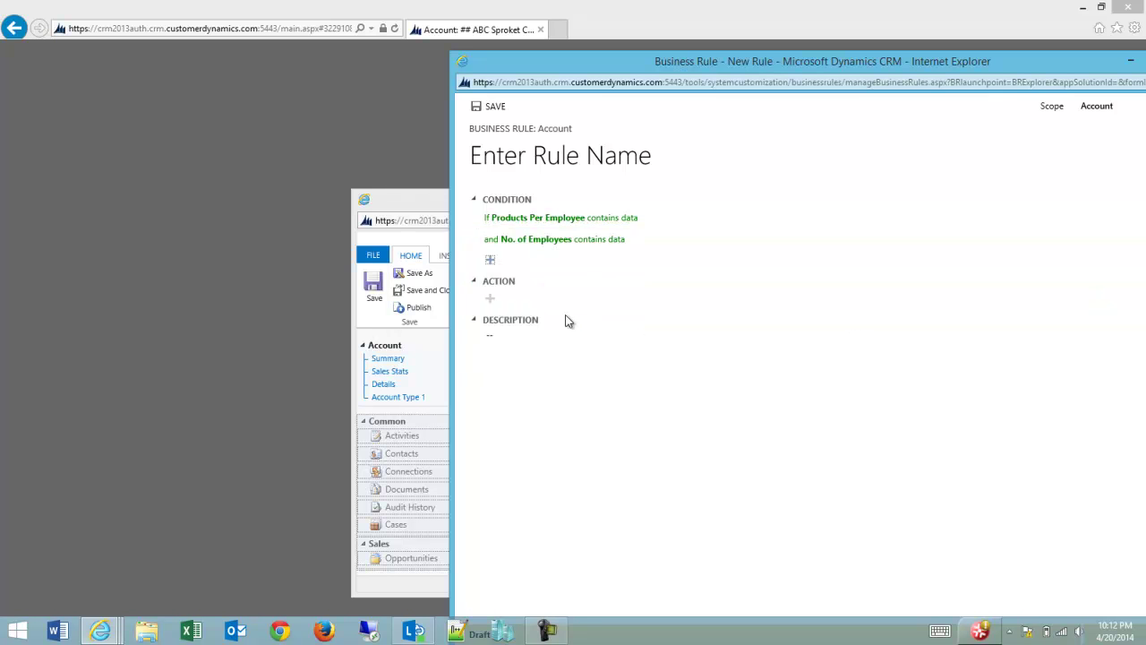
pyautogui.click(491, 301)
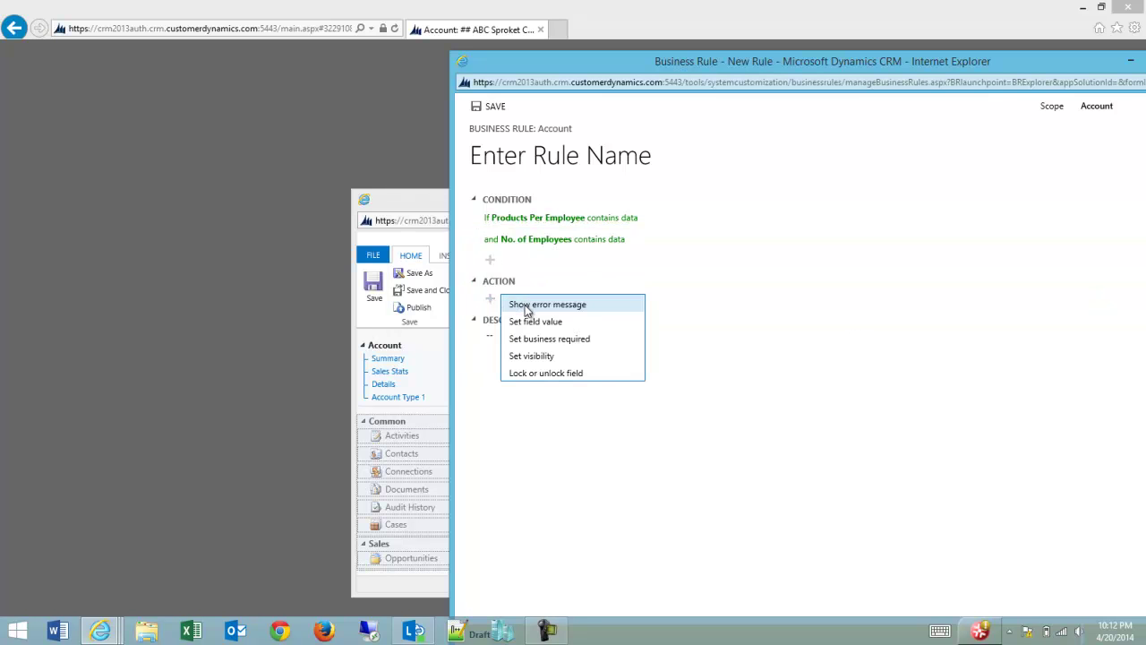
# Add a Lock or unlock field action that locks Total Products
pyautogui.click(552, 373)
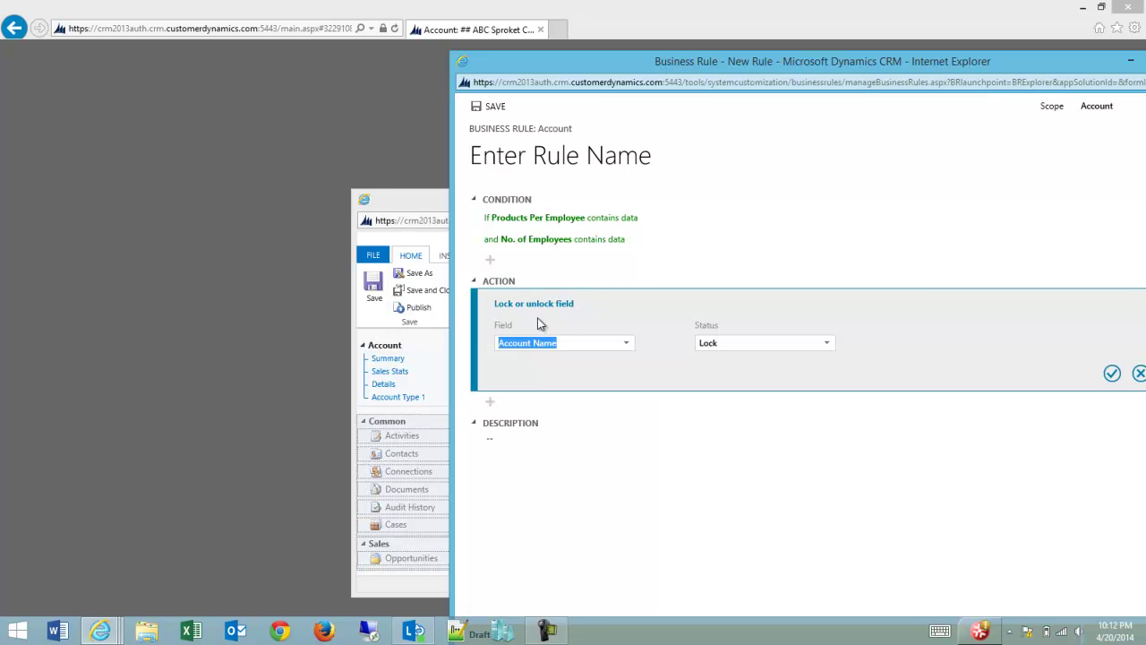
pyautogui.write('Pr')
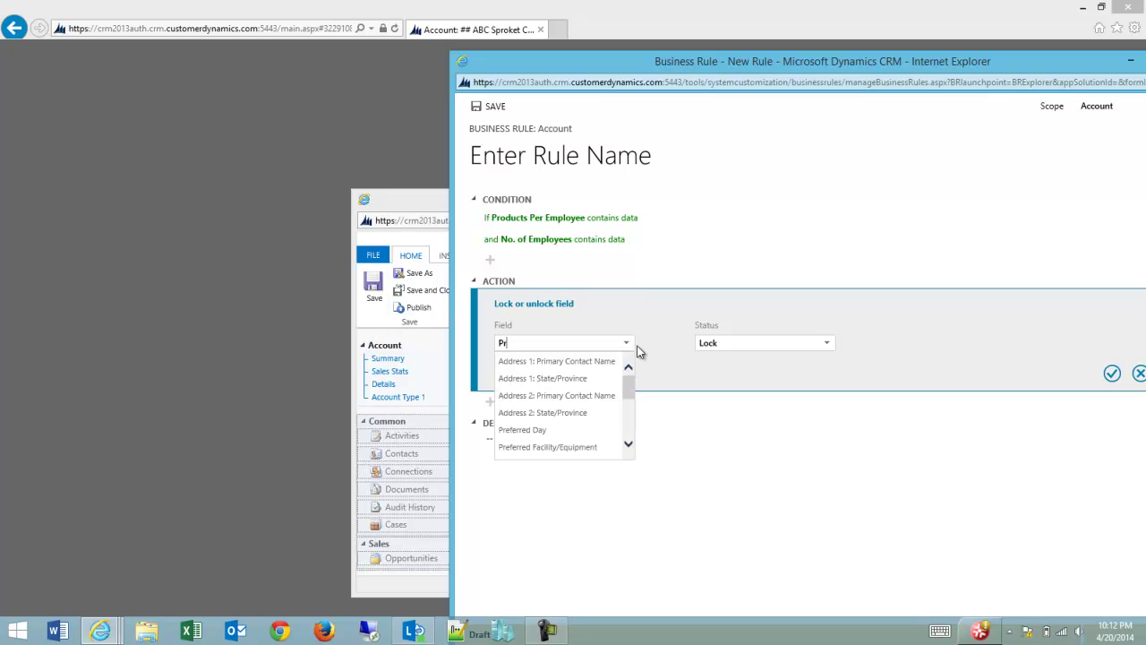
pyautogui.press('BackSpace')
pyautogui.write('Total PRr')
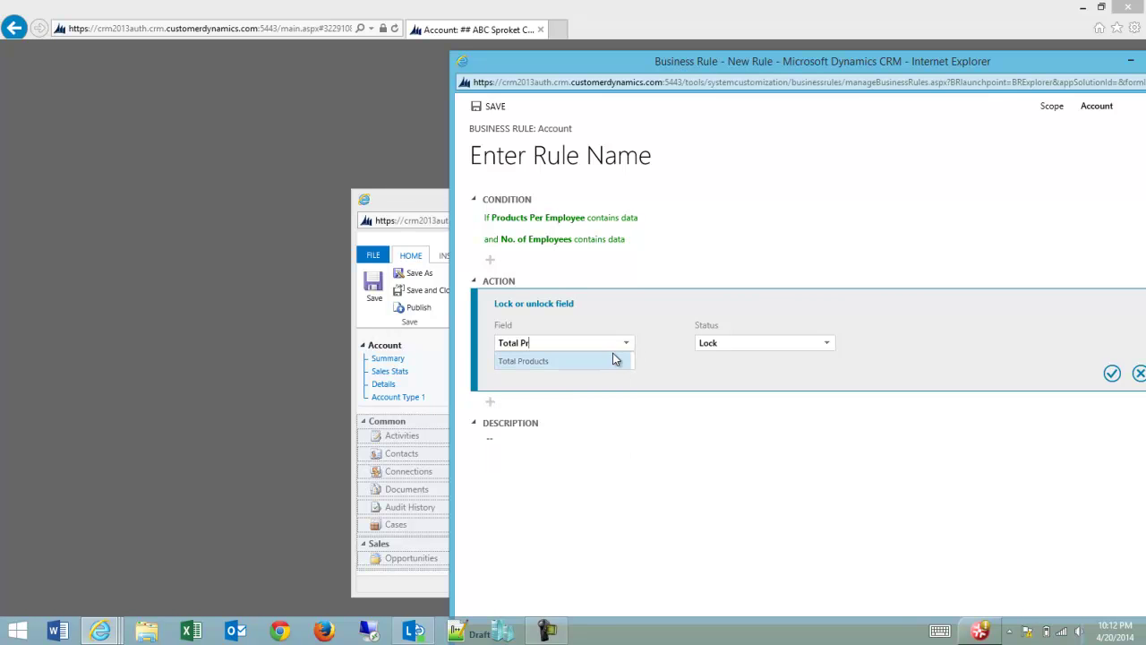
pyautogui.click(1111, 374)
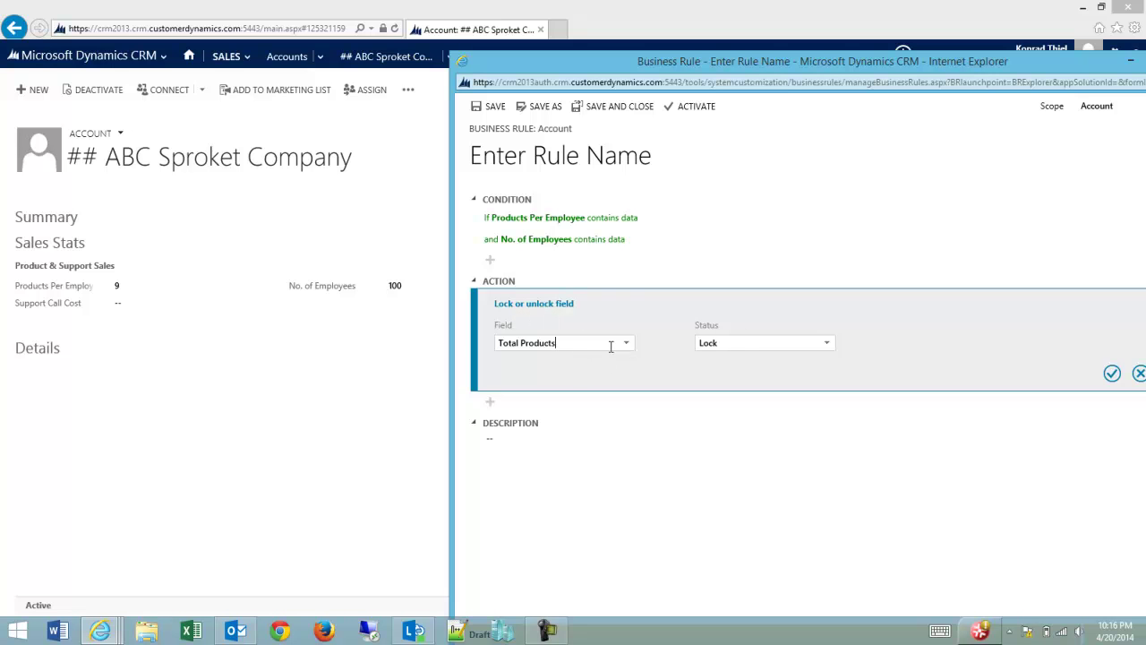
# Confirm the Total Products lock action, activate the rule, and close the Business Rule window
pyautogui.click(1111, 374)
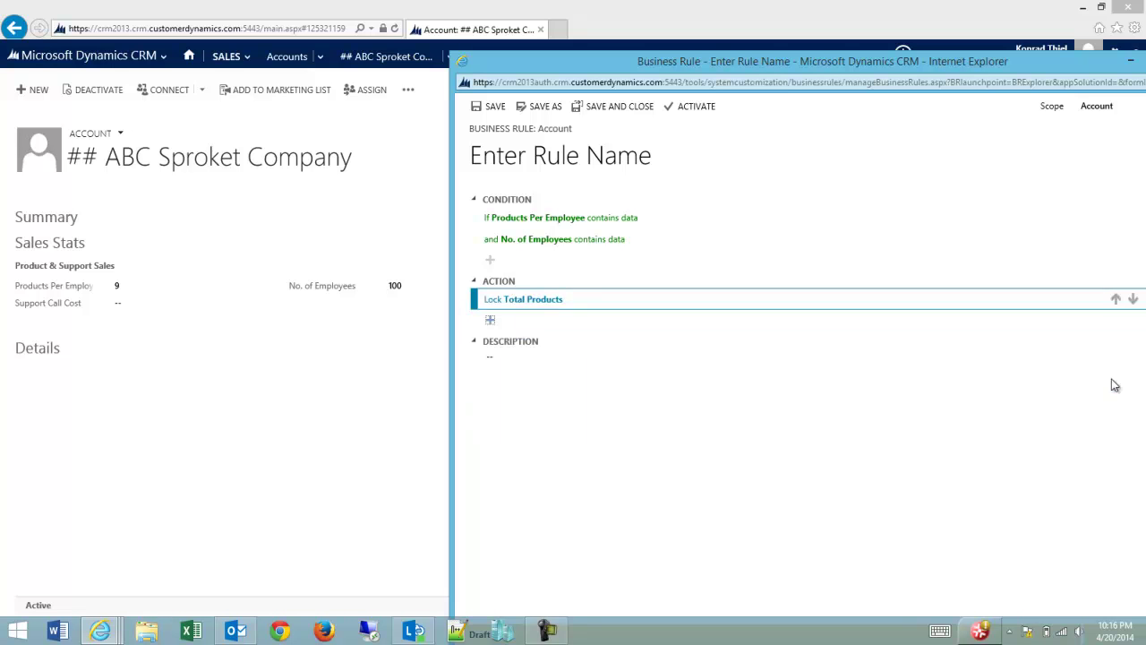
pyautogui.click(688, 107)
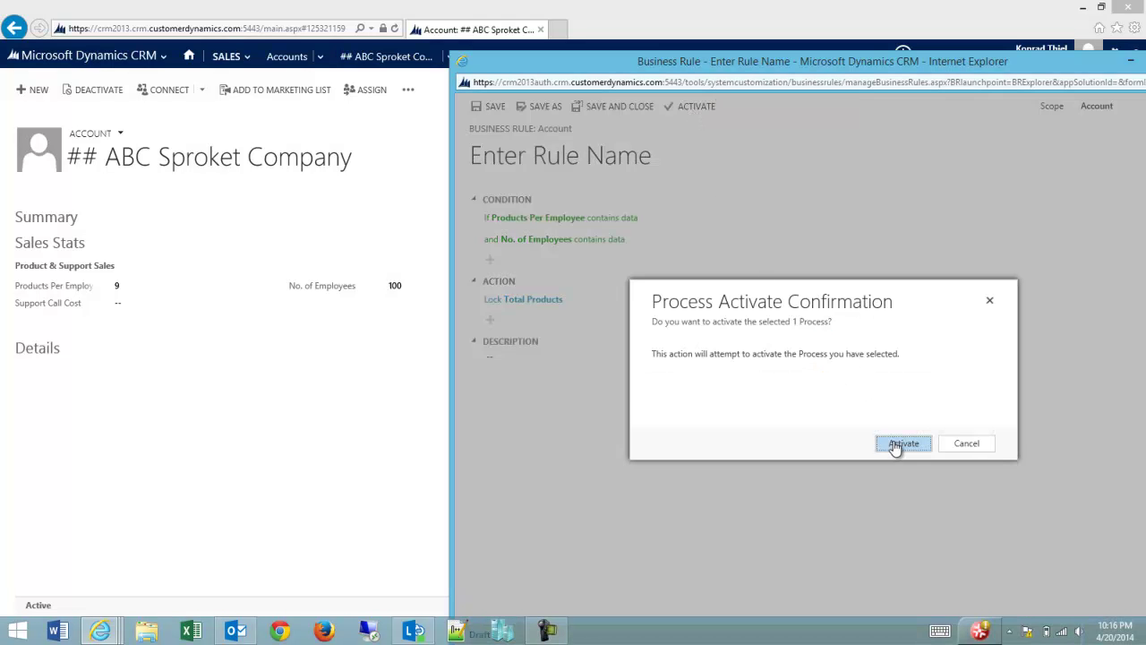
pyautogui.click(903, 444)
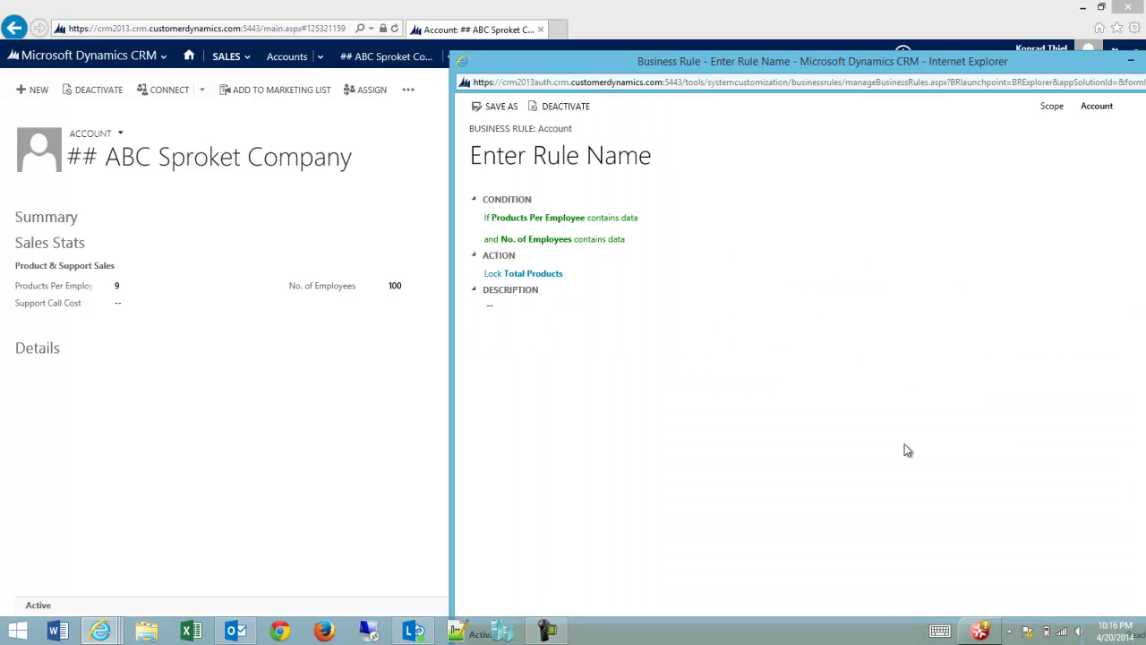
pyautogui.moveTo(972, 59); pyautogui.dragTo(818, 55)
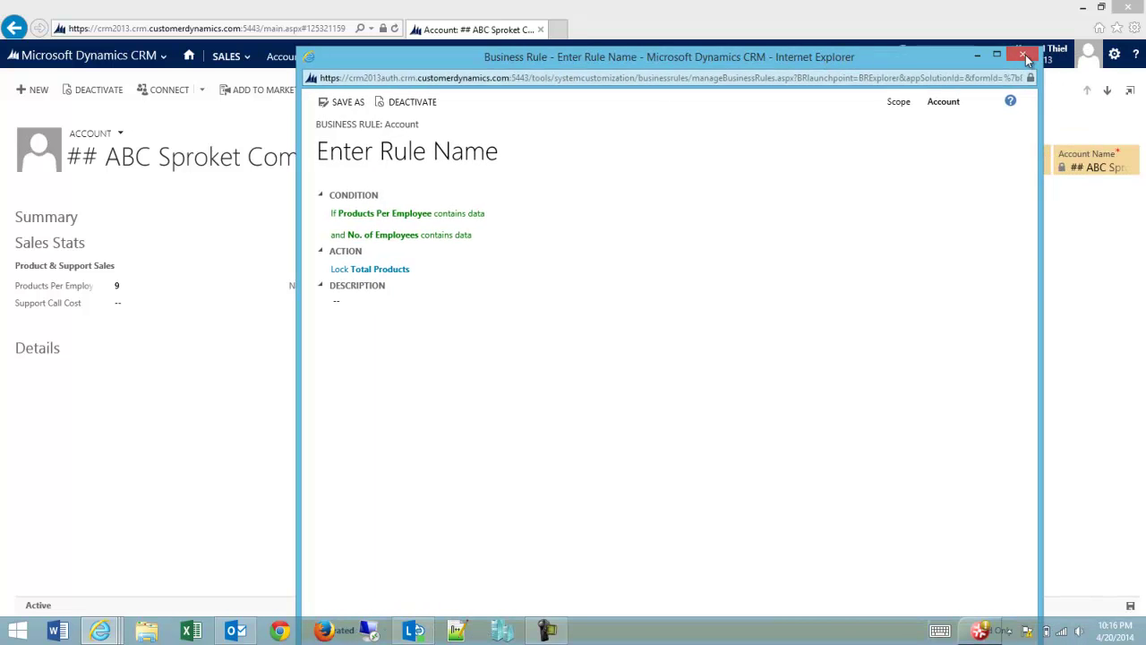
pyautogui.click(1022, 54)
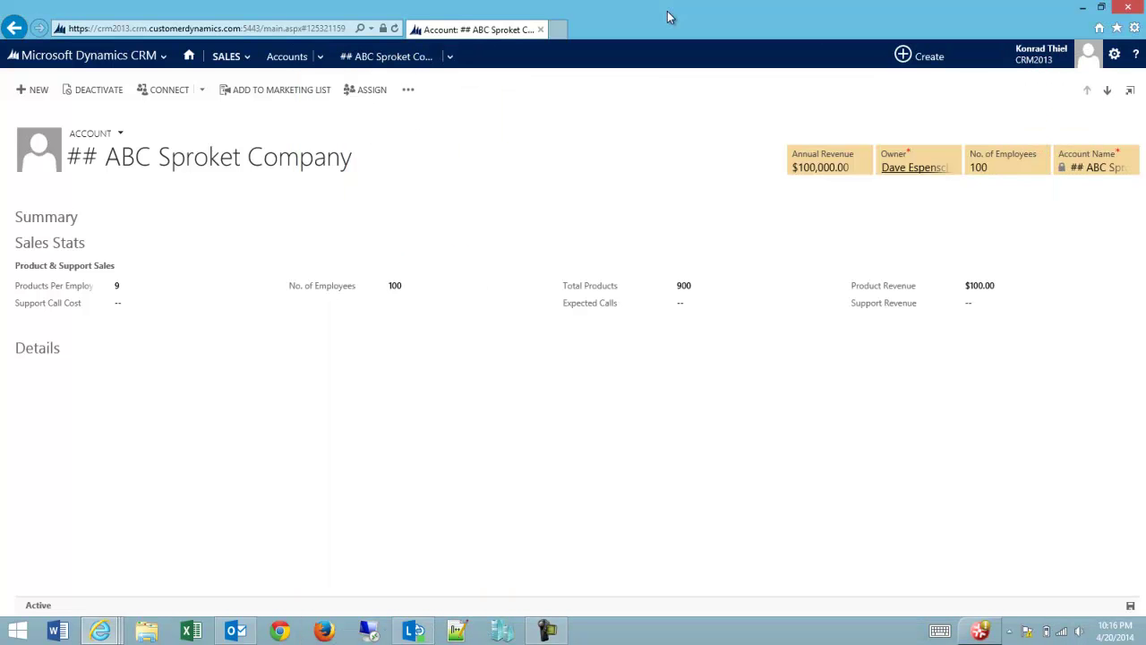
# Refresh the account form, then set No. of Employees to 150 and Products Per Employee to 10
pyautogui.press('F5')
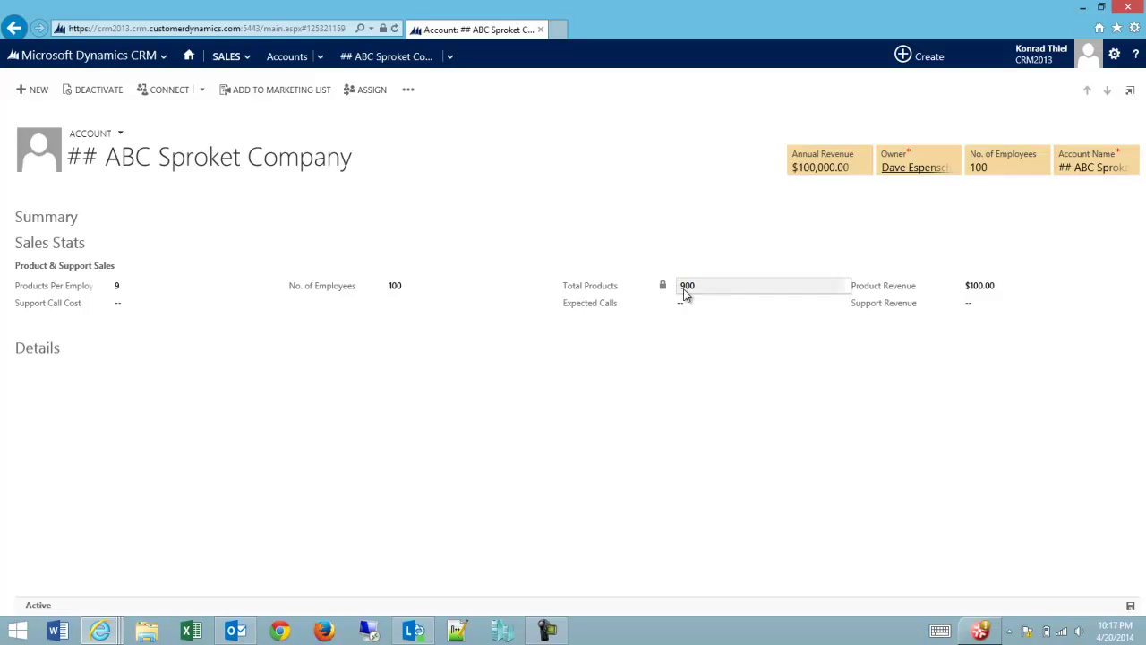
pyautogui.click(419, 286)
pyautogui.write('150')
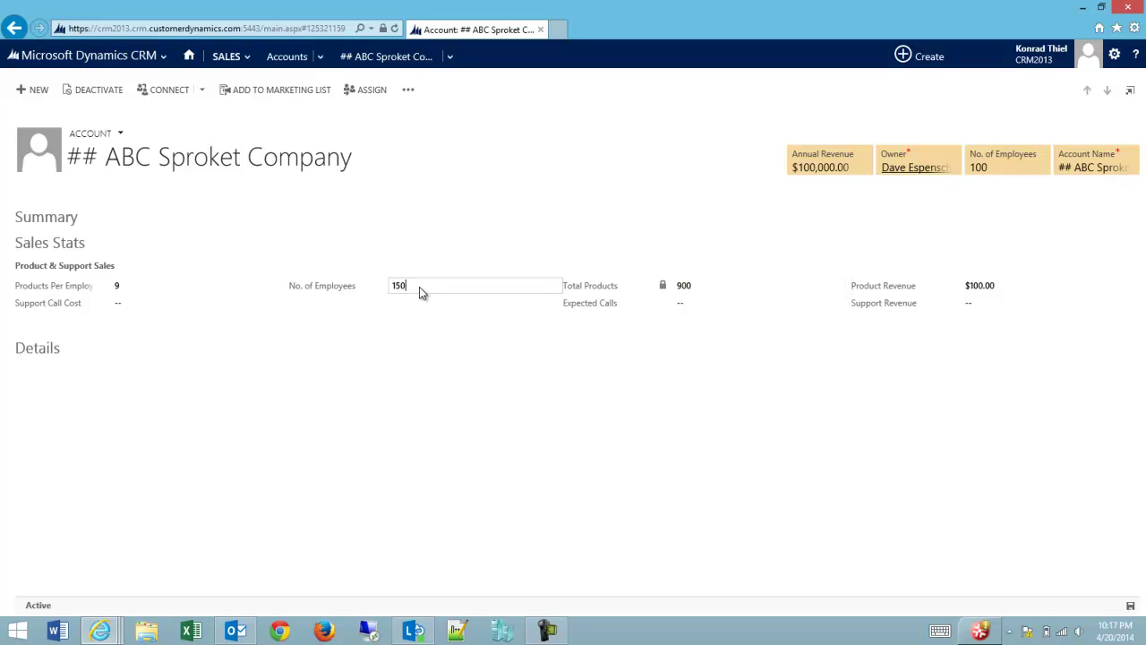
pyautogui.press('Tab')
pyautogui.click(134, 287)
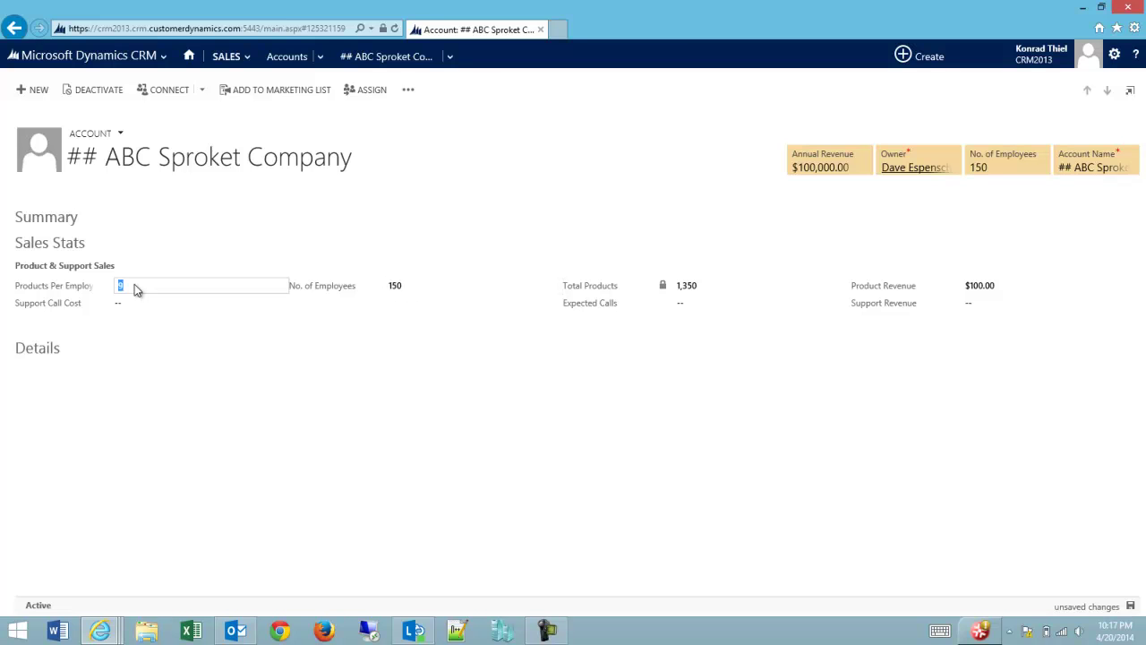
pyautogui.write('10')
pyautogui.press('Tab')
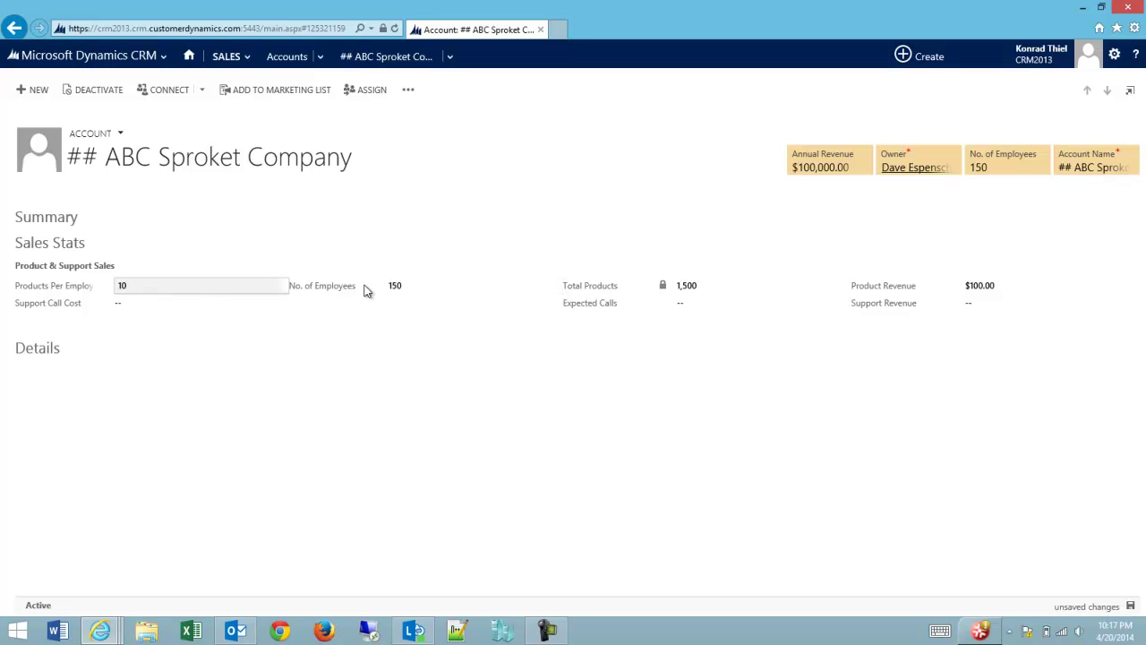